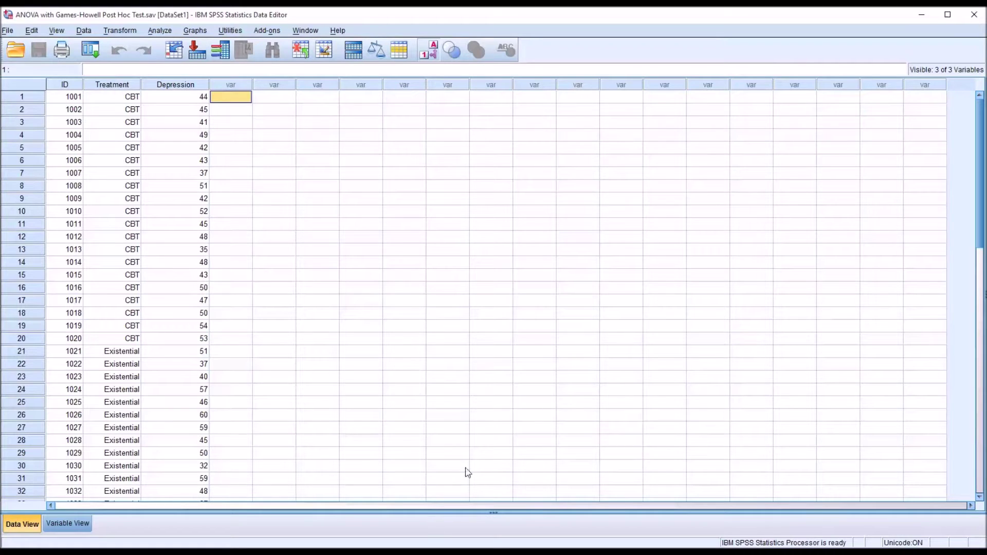
Inspect the Treatment and Depression columns in the Data Editor, entering '.' in a cell.
click(114, 87)
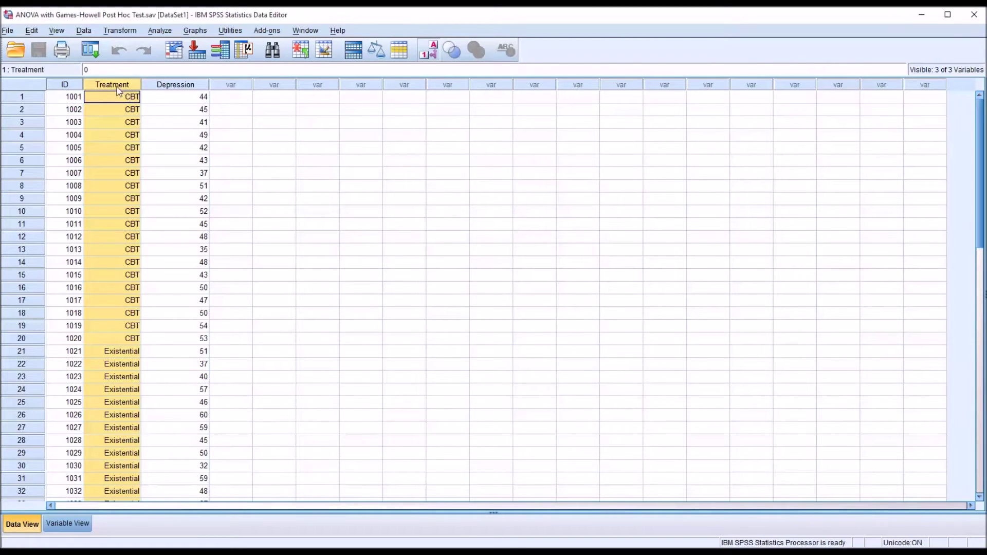
double_click(110, 99)
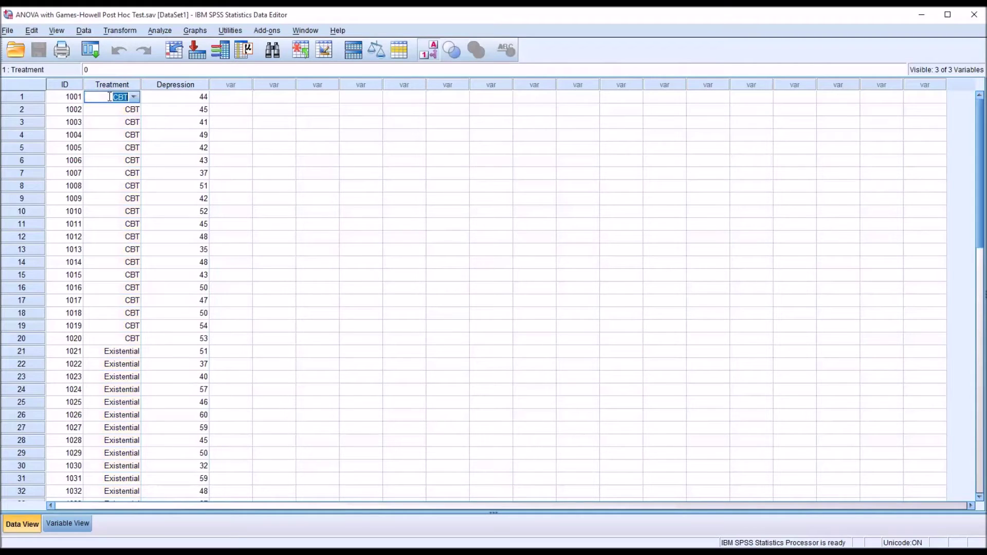
click(117, 354)
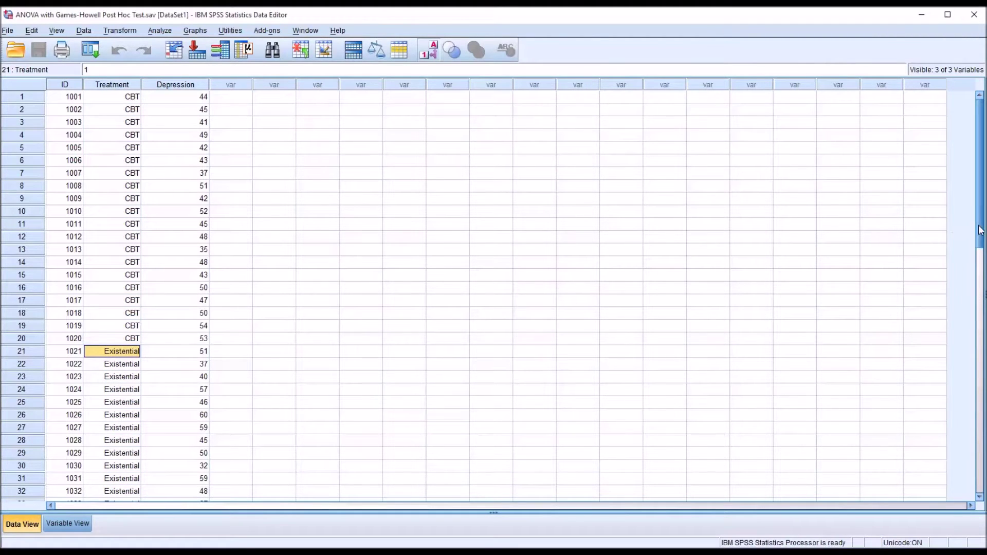
drag(979, 229, 974, 199)
click(184, 88)
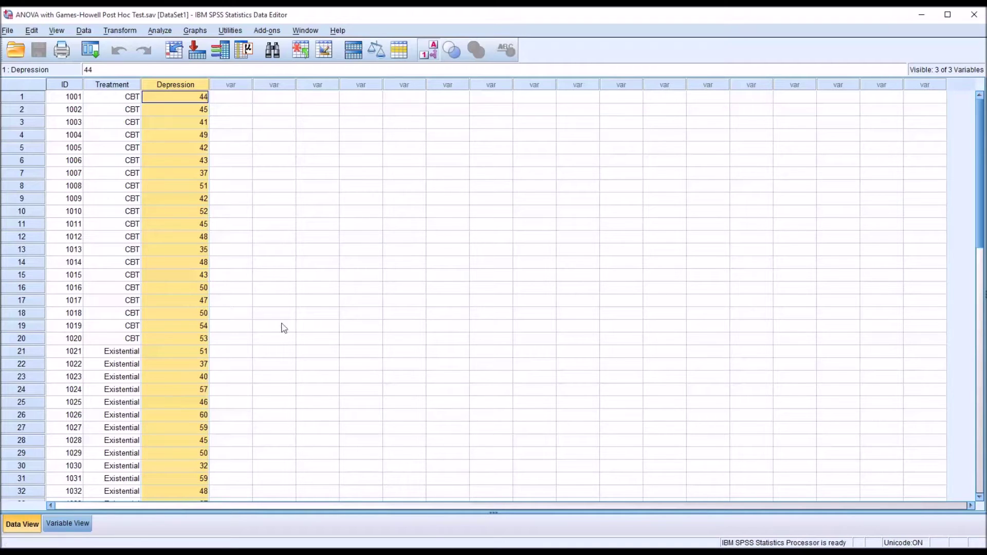
click(223, 101)
text(.)
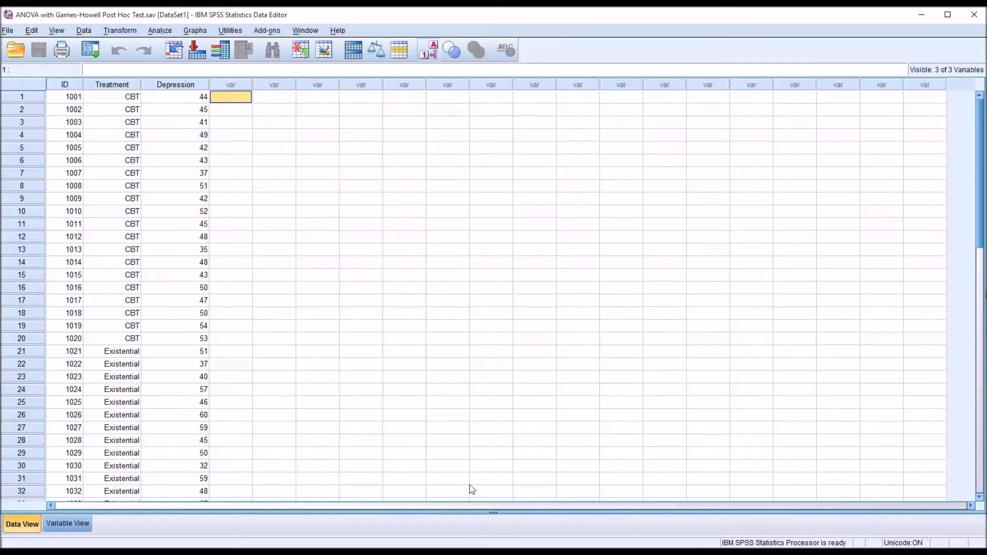
Review the Treatment and Depression columns again, selecting the CBT cases.
click(108, 87)
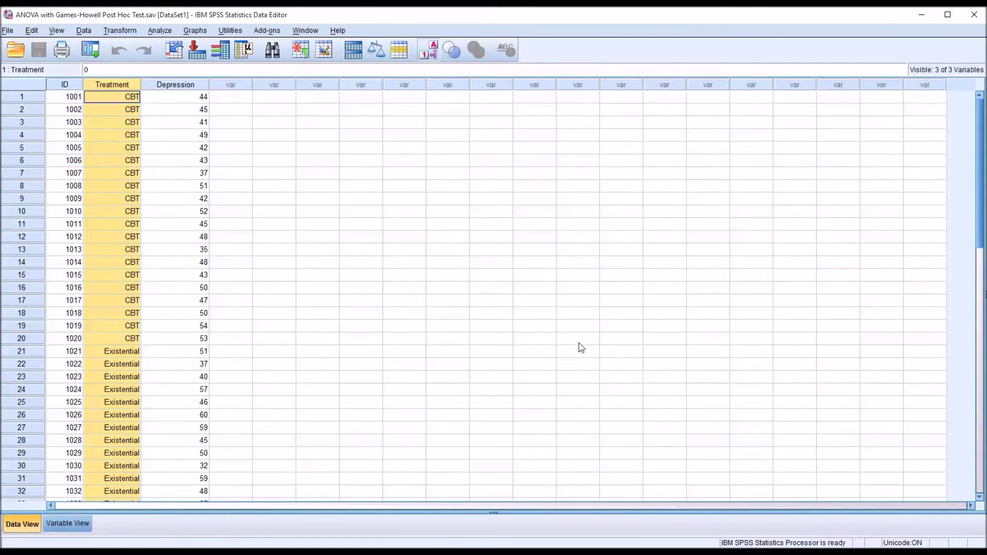
click(175, 85)
click(223, 98)
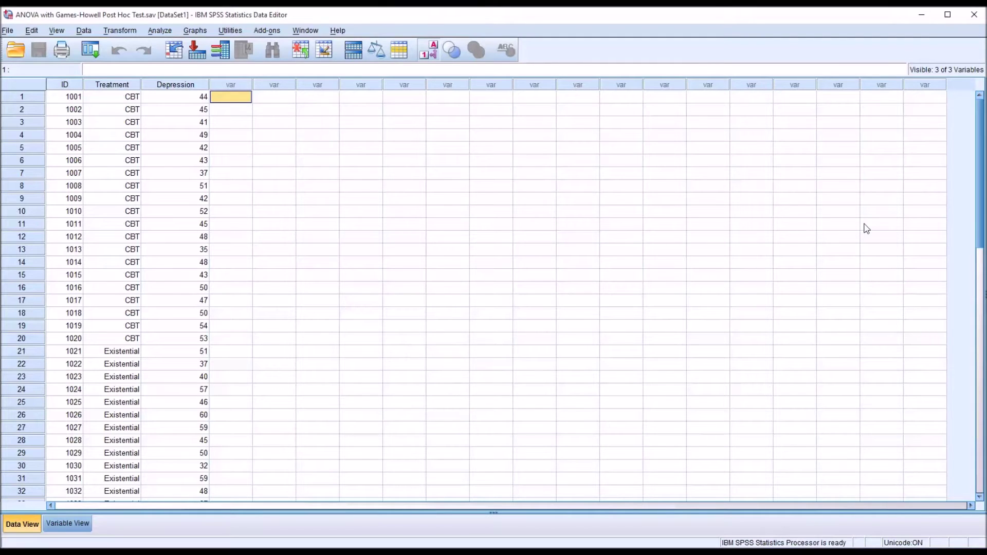
drag(979, 221, 965, 198)
drag(120, 98, 111, 339)
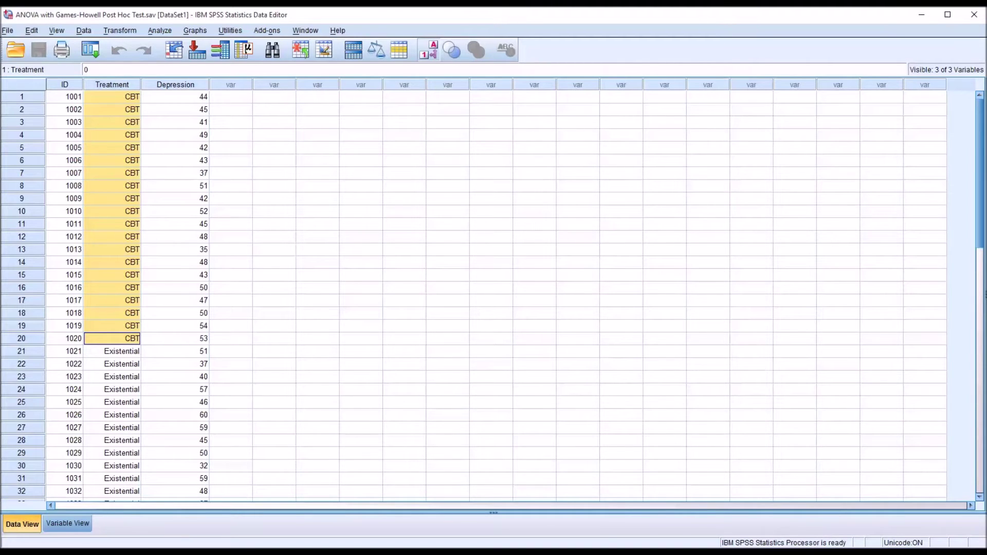
click(231, 99)
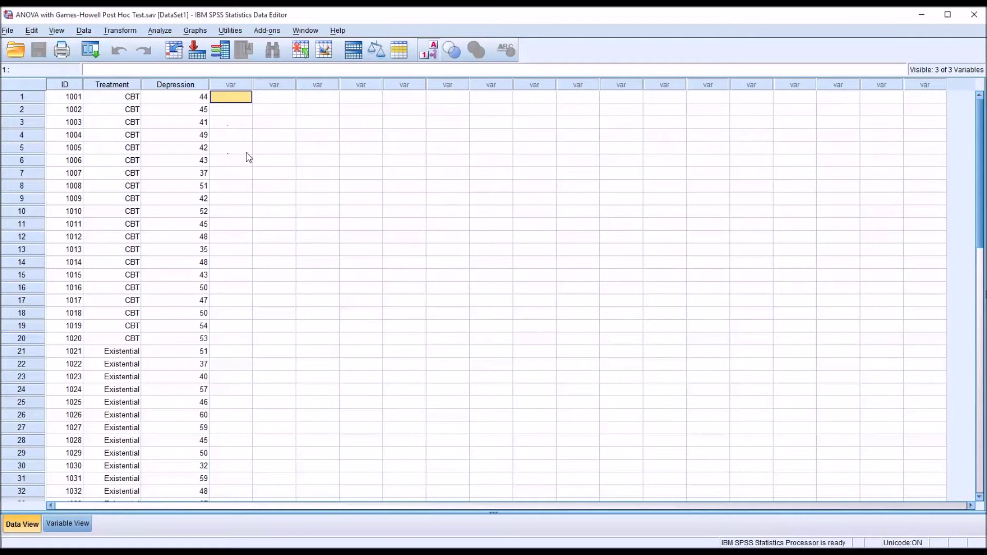
Start an Explore analysis with Depression in the Dependent List.
click(160, 31)
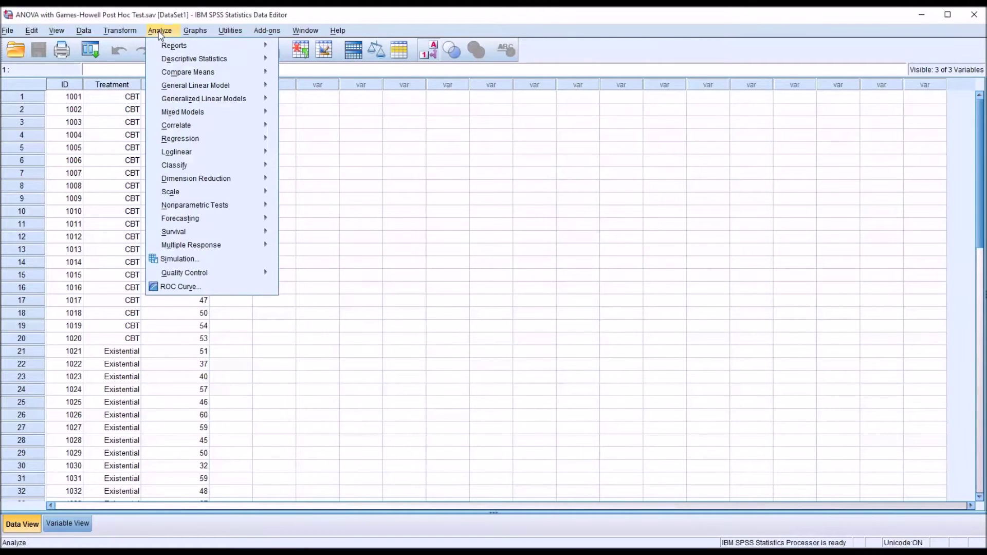
mouse_move(250, 72)
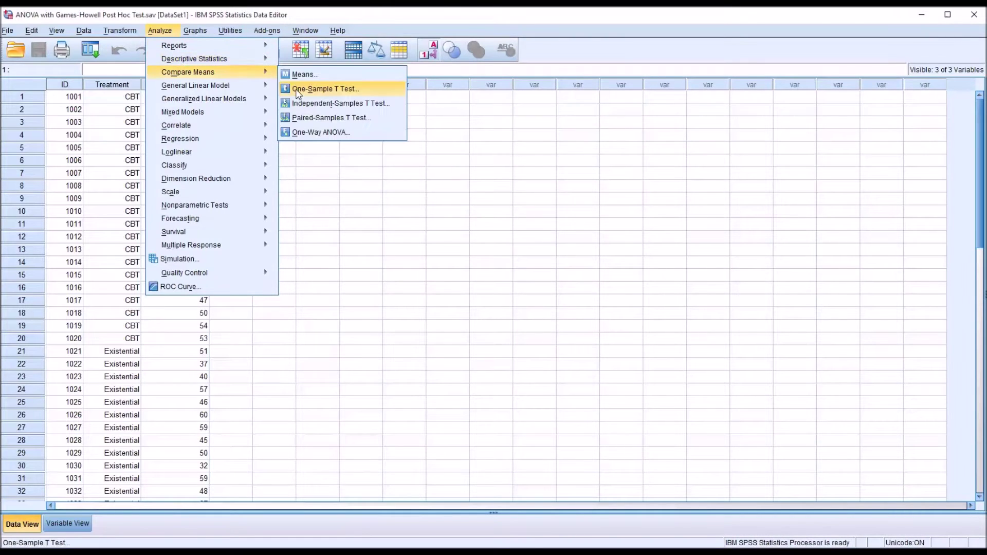
click(297, 89)
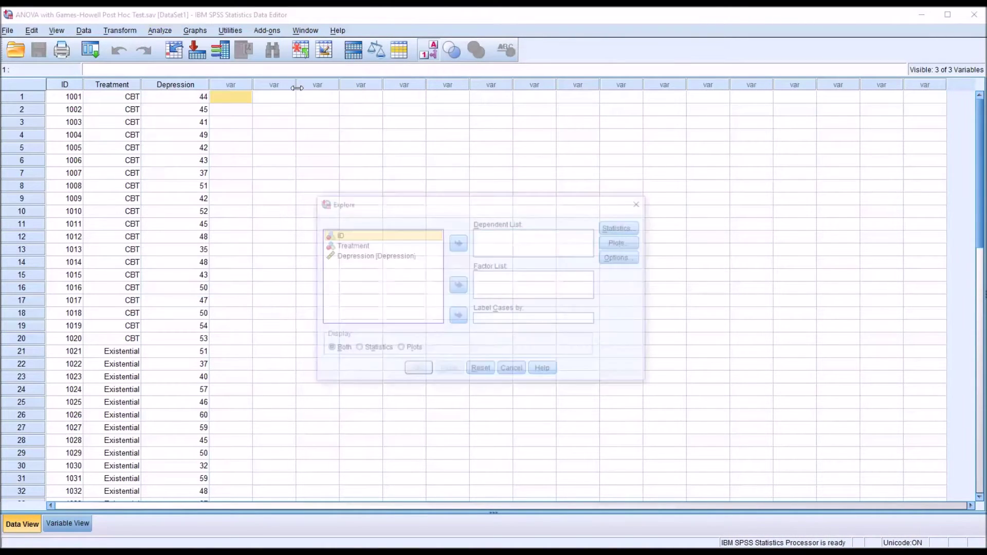
drag(361, 256, 494, 249)
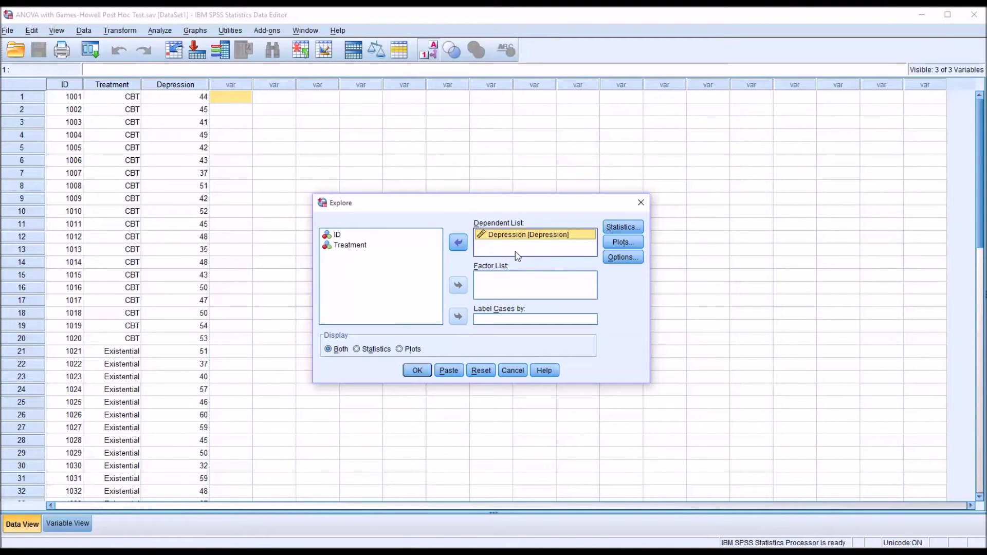
Replace stem-and-leaf with a histogram and normality plots with tests, then run Explore.
click(620, 242)
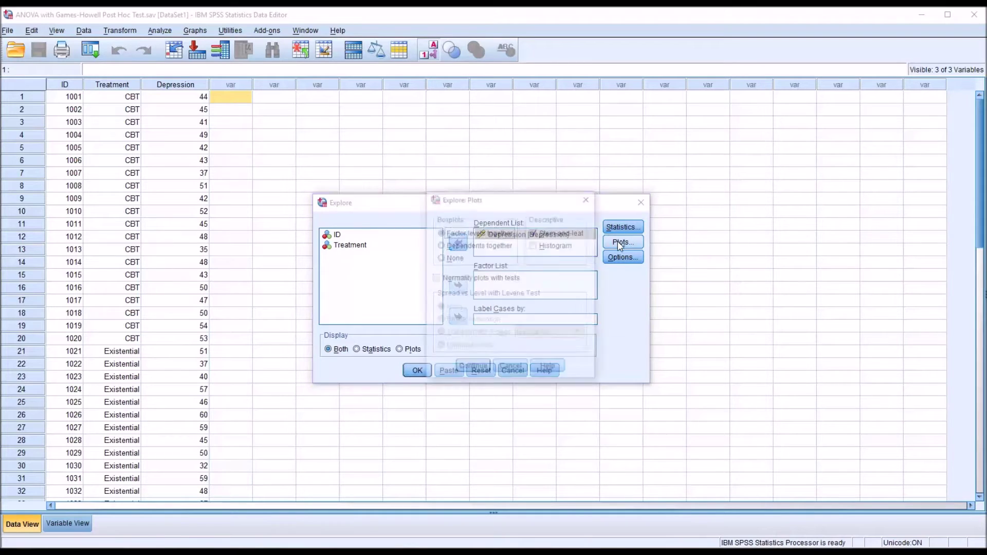
click(534, 233)
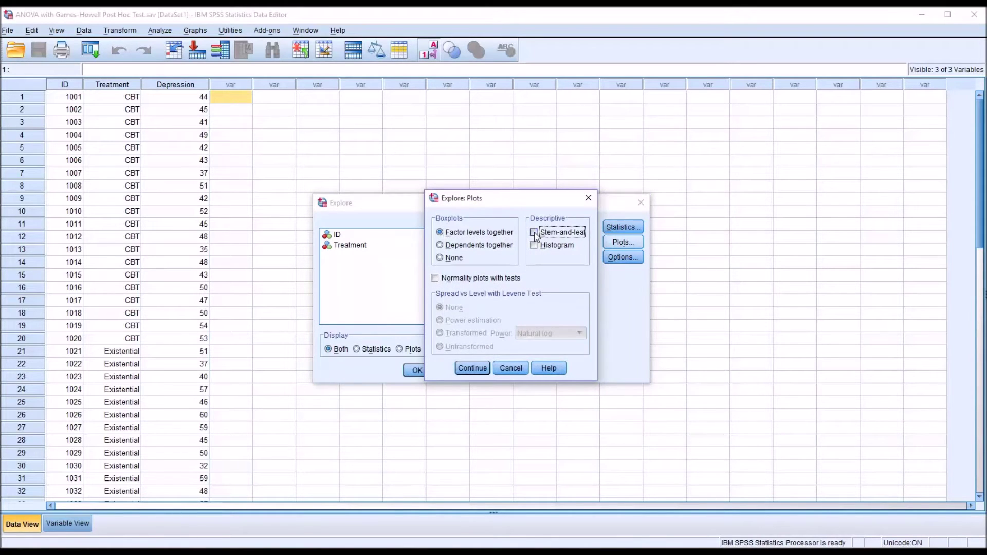
click(534, 245)
click(437, 279)
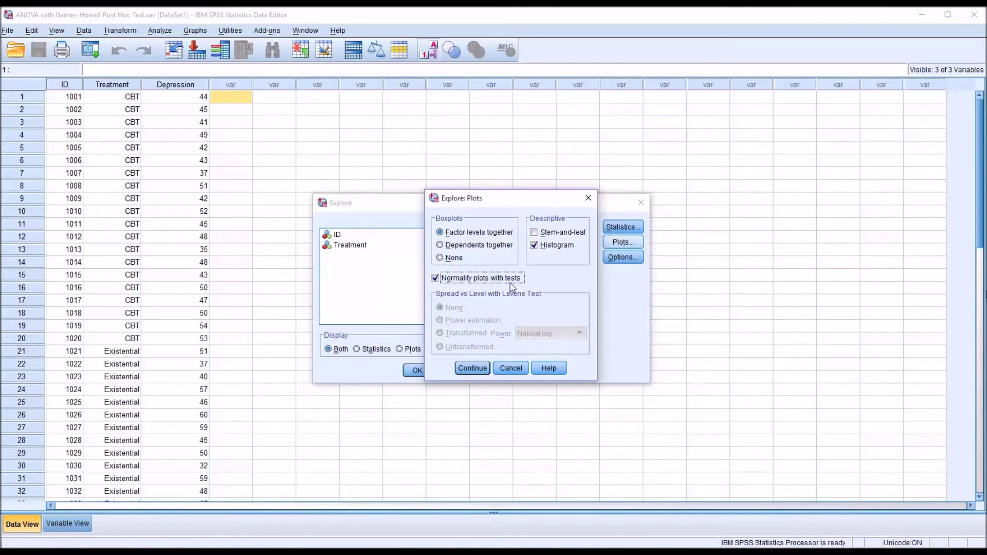
click(475, 370)
click(417, 371)
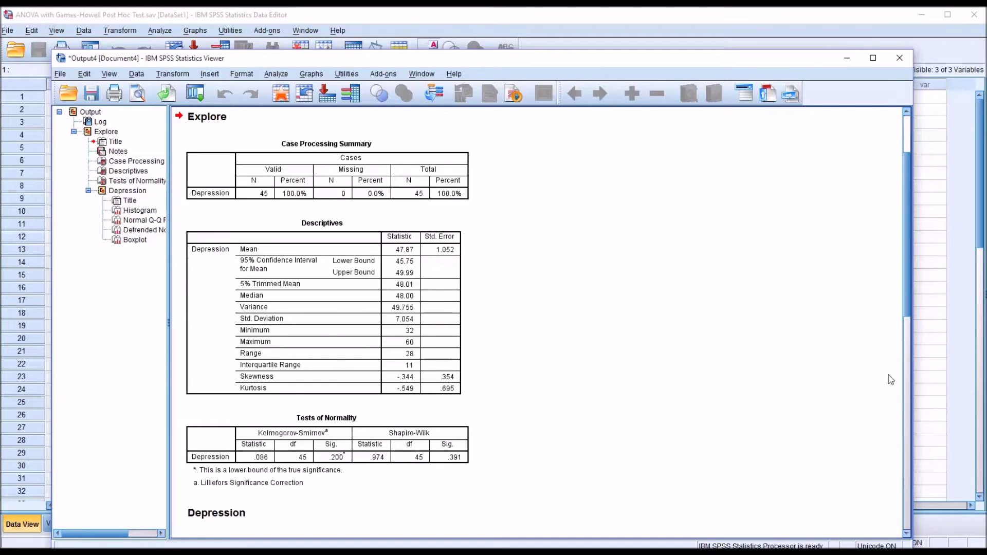
Scroll the Explore output down to the Depression boxplot and briefly select it.
drag(909, 291, 909, 509)
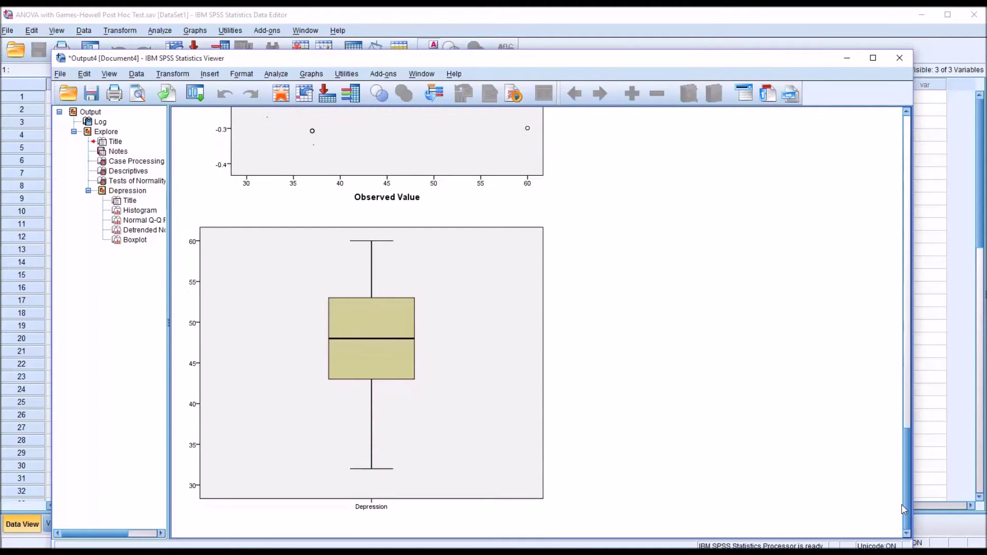
click(443, 506)
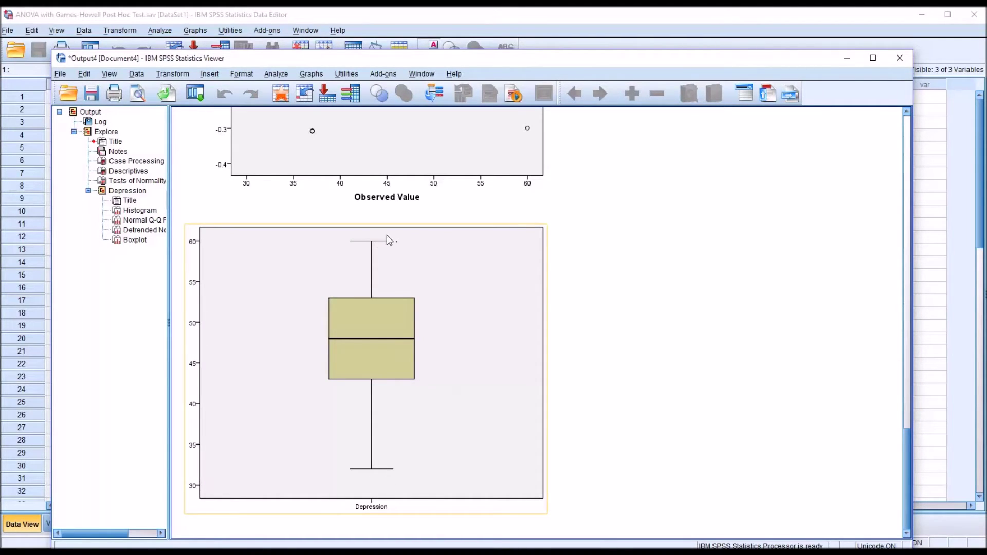
click(554, 341)
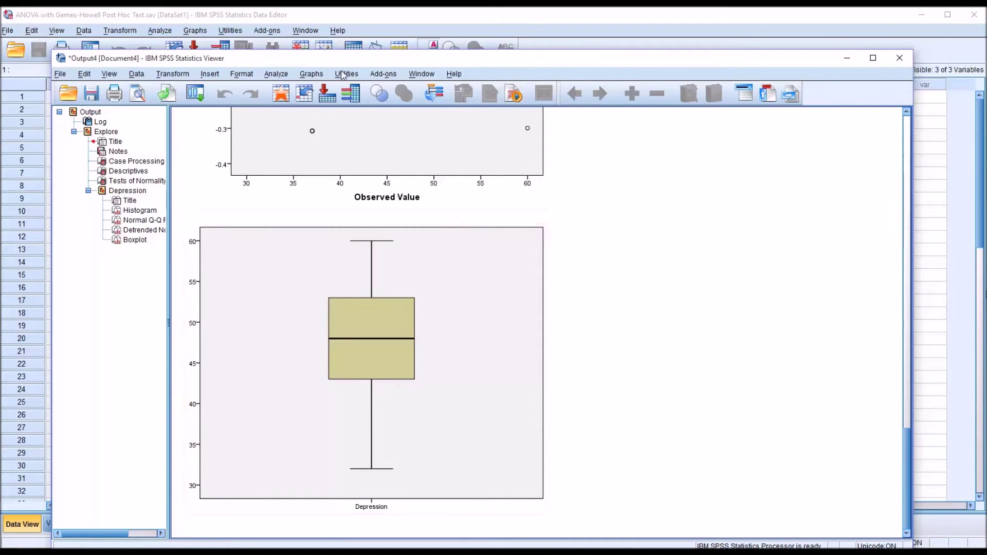
Set up a Univariate model with Depression as dependent variable and Treatment as fixed factor.
click(312, 23)
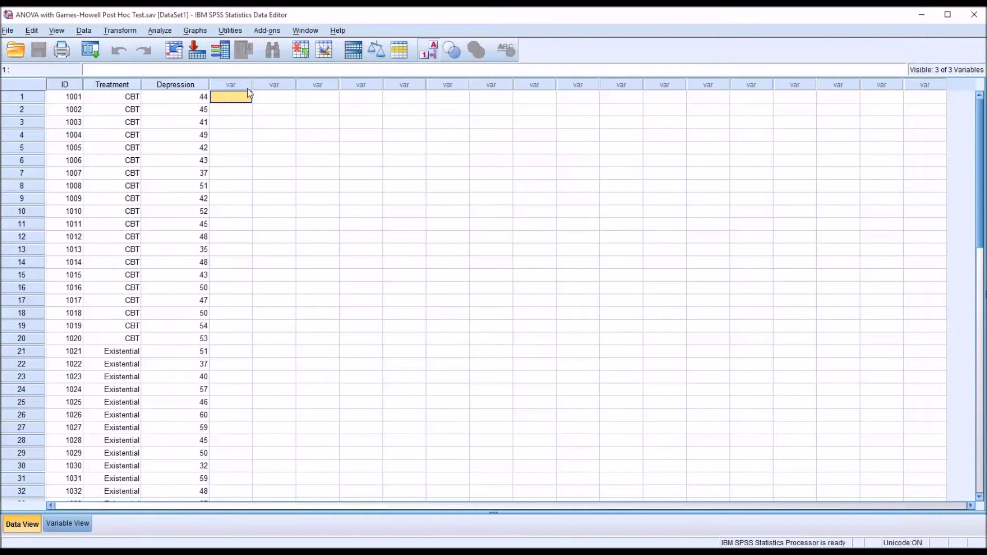
click(161, 31)
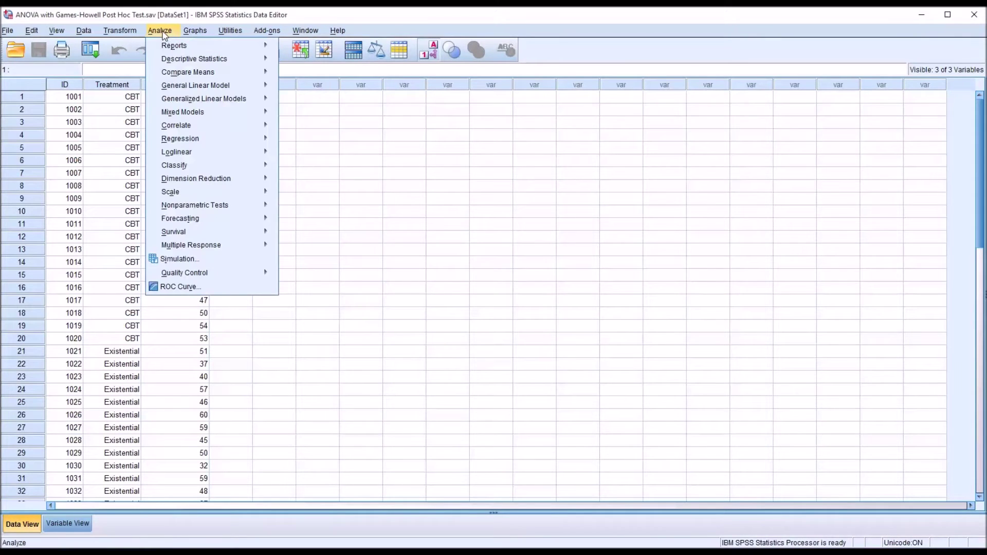
mouse_move(184, 92)
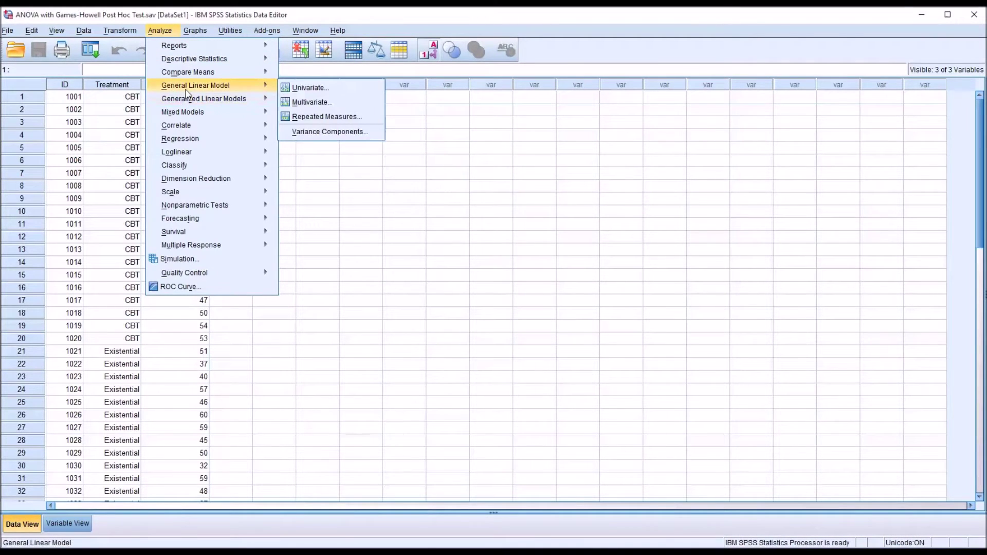
click(303, 89)
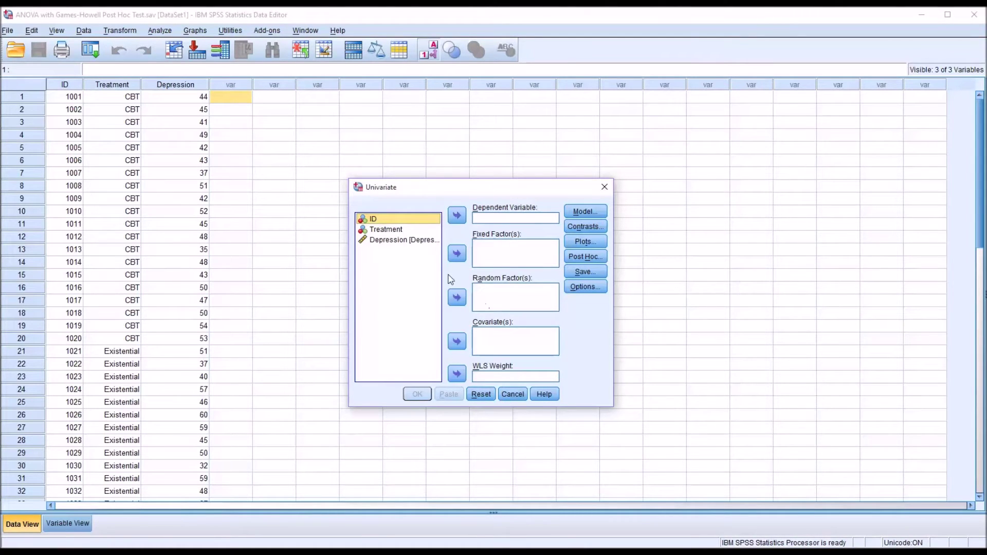
drag(399, 240, 495, 222)
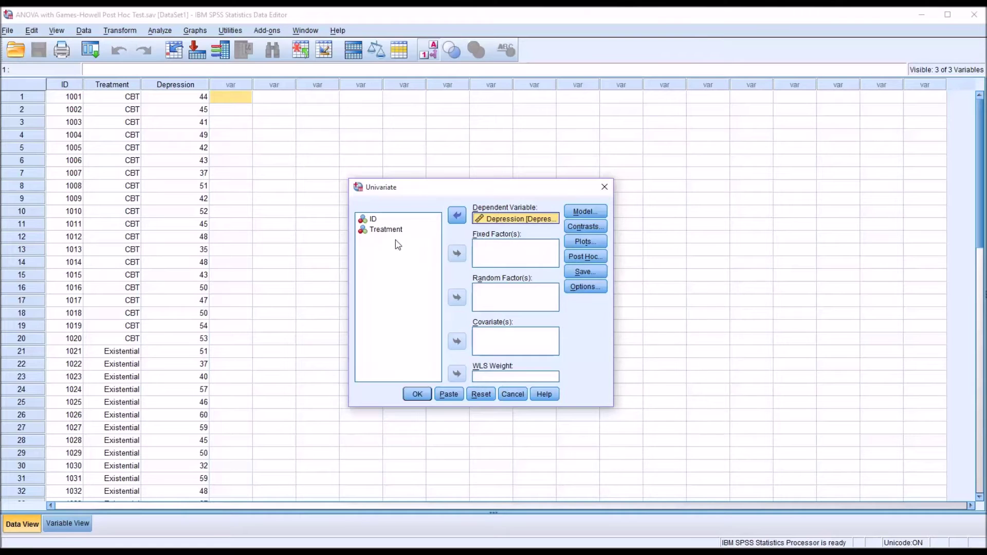
click(384, 233)
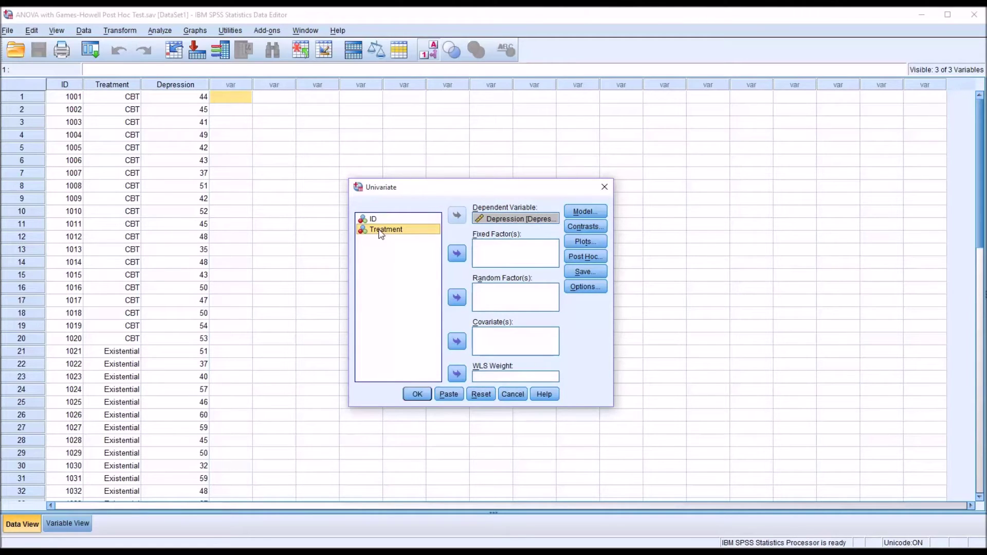
drag(381, 234, 495, 256)
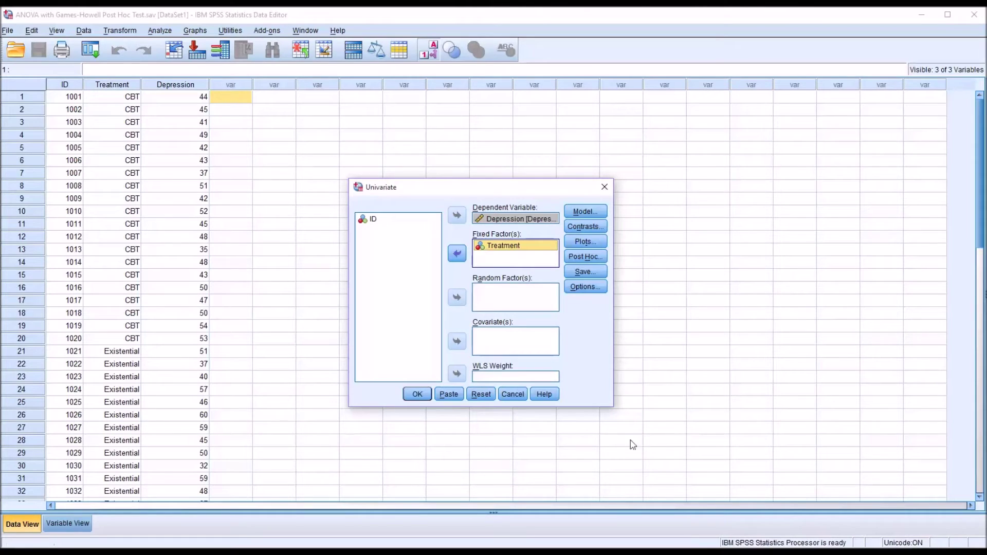
click(583, 242)
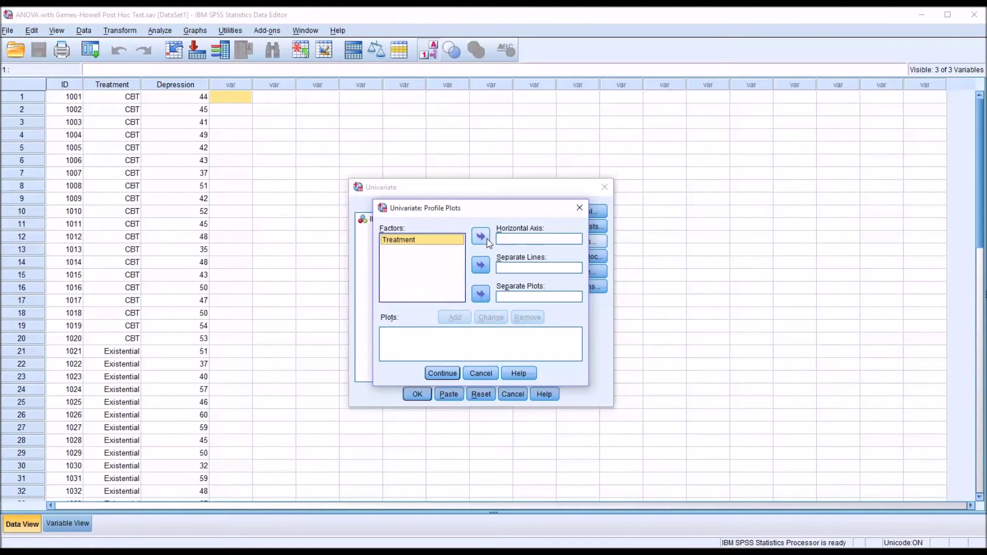
Add a profile plot with Treatment on the horizontal axis.
click(481, 236)
click(452, 315)
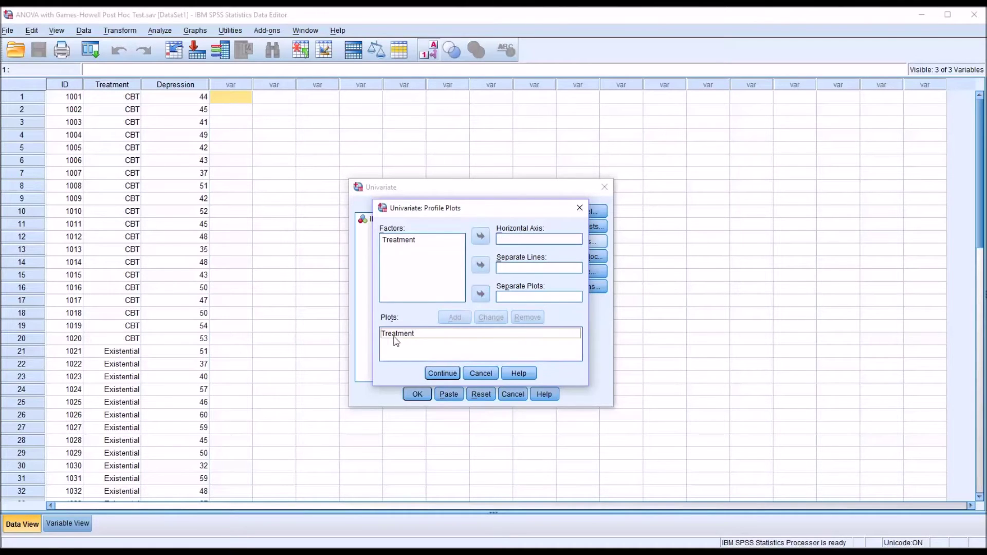
click(432, 374)
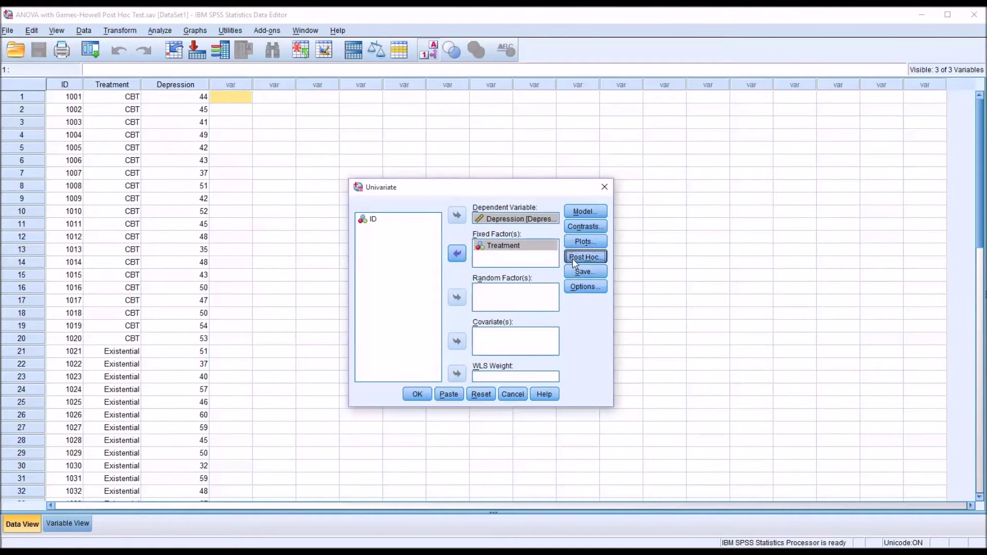
click(584, 256)
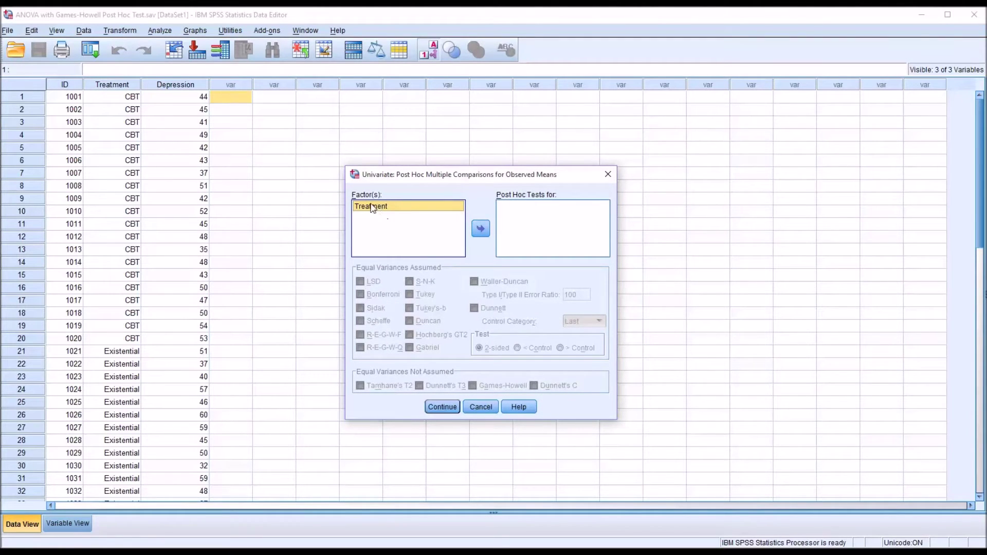
Run Scheffe and Games-Howell post hoc tests on Treatment.
click(478, 228)
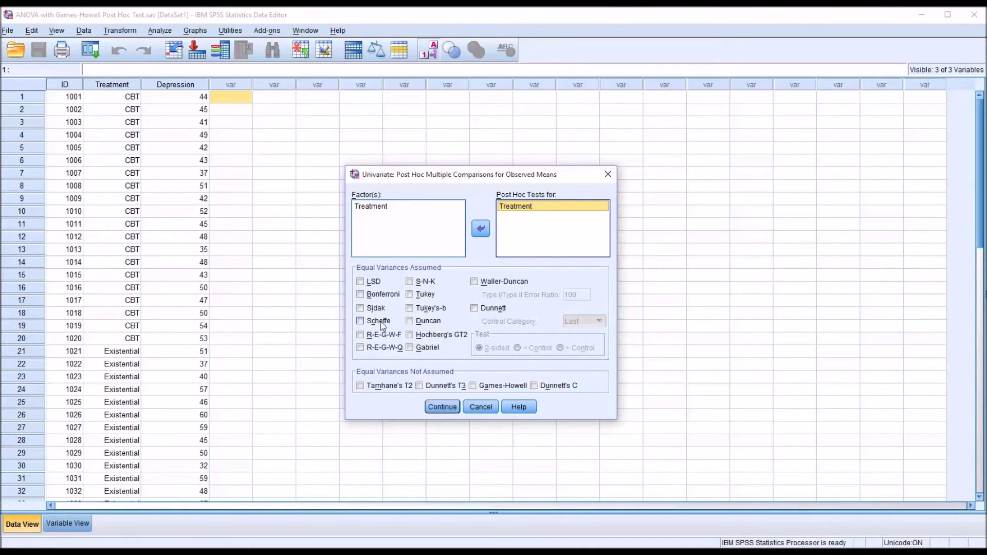
click(360, 321)
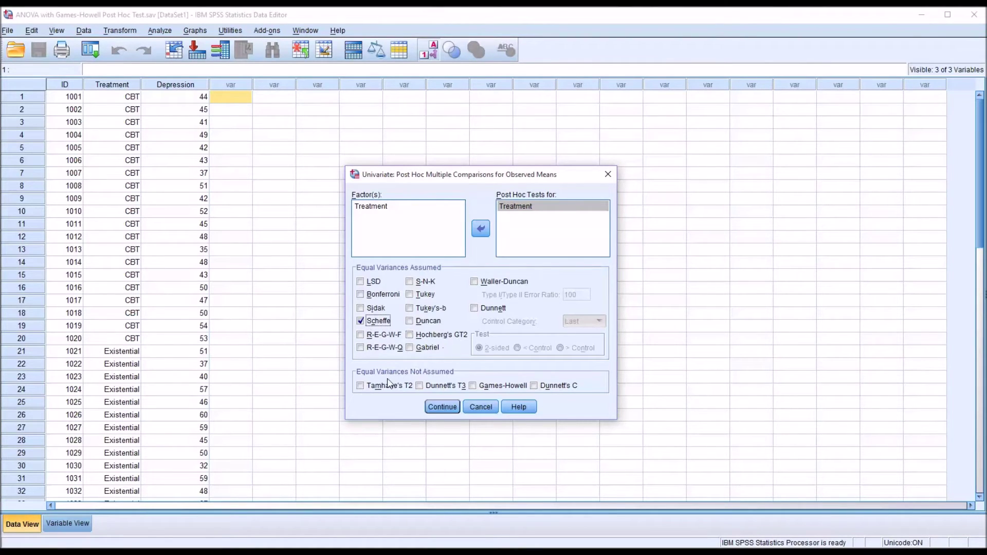
click(473, 387)
click(440, 407)
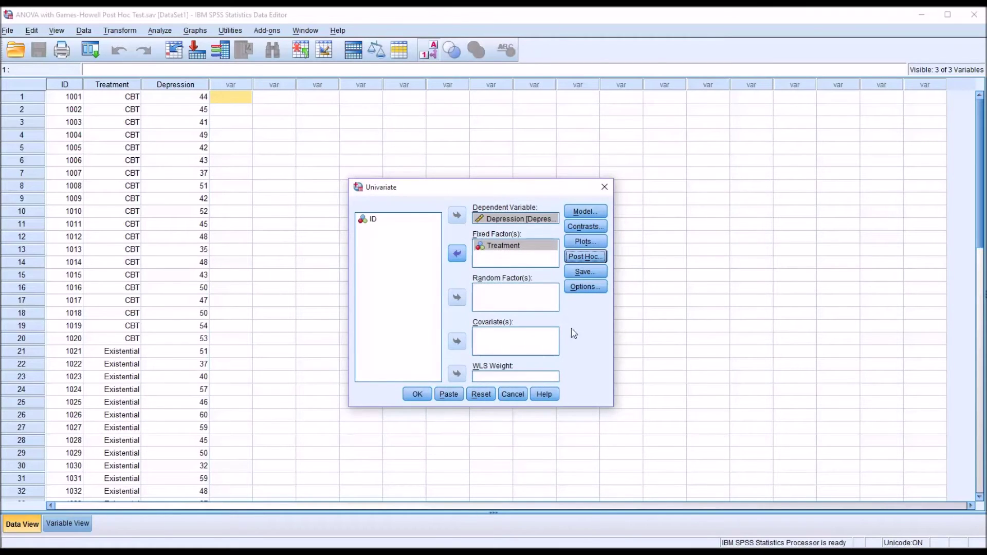
Display Treatment means plus descriptive statistics, effect size estimates and homogeneity tests.
click(578, 288)
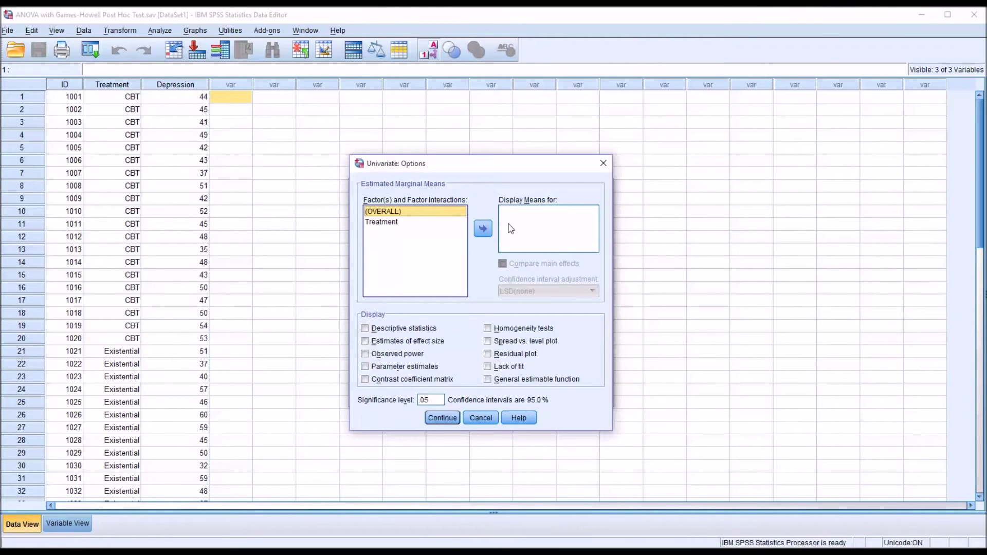
click(394, 222)
click(483, 229)
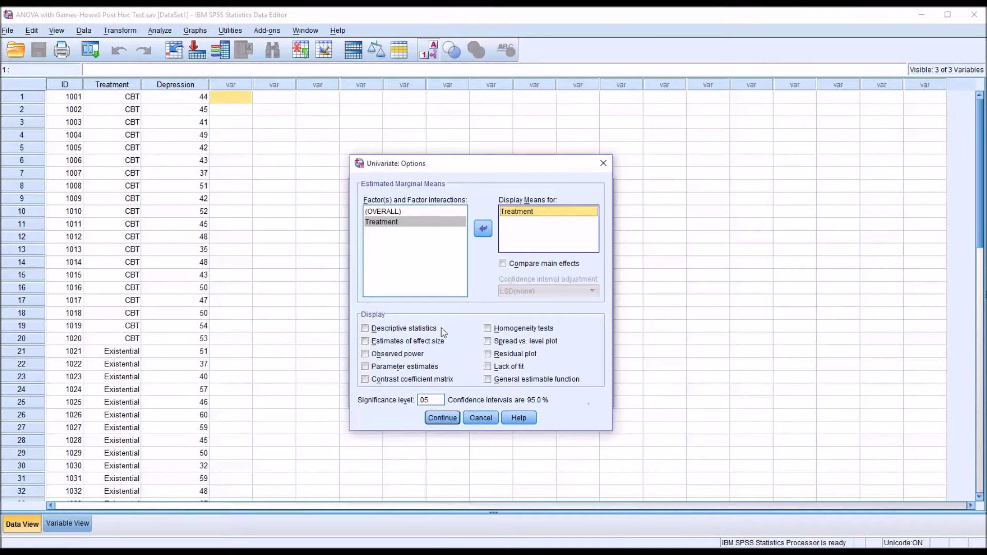
click(365, 330)
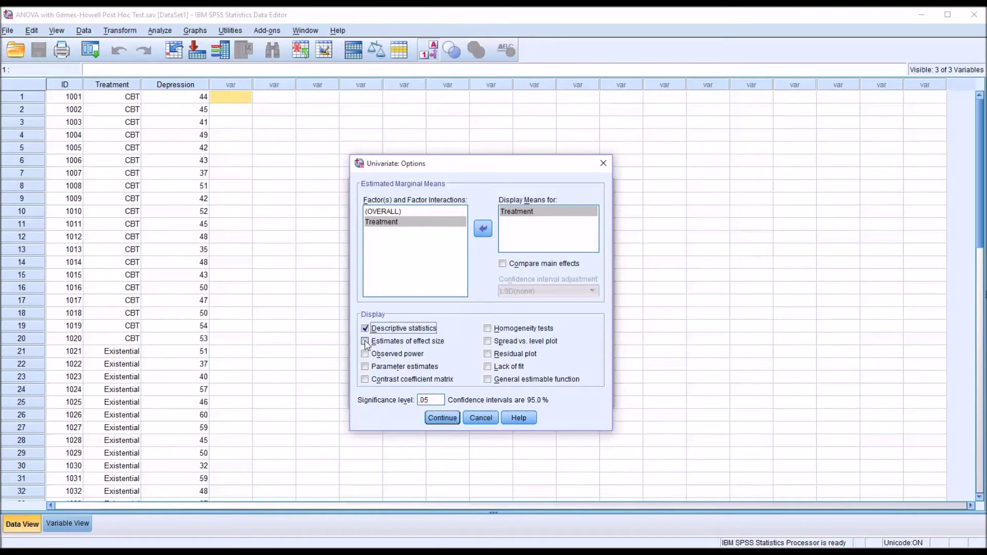
click(365, 342)
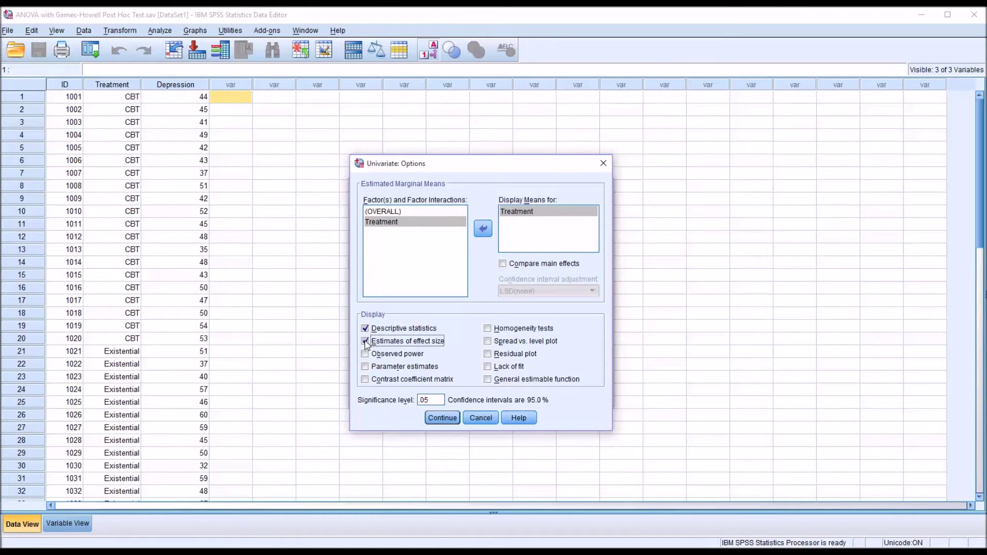
click(487, 329)
click(437, 418)
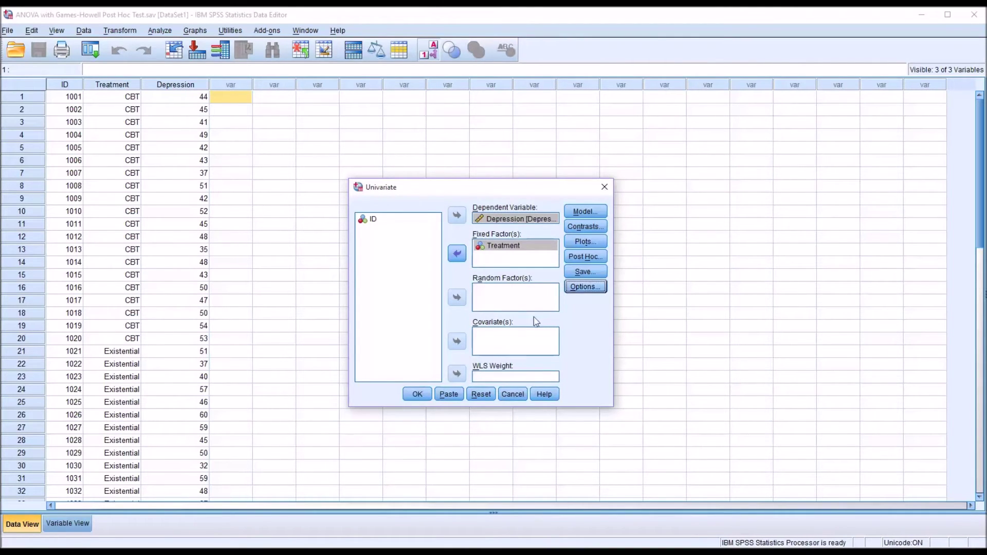
Run the univariate ANOVA and inspect the Between-Subjects Factors table.
click(417, 394)
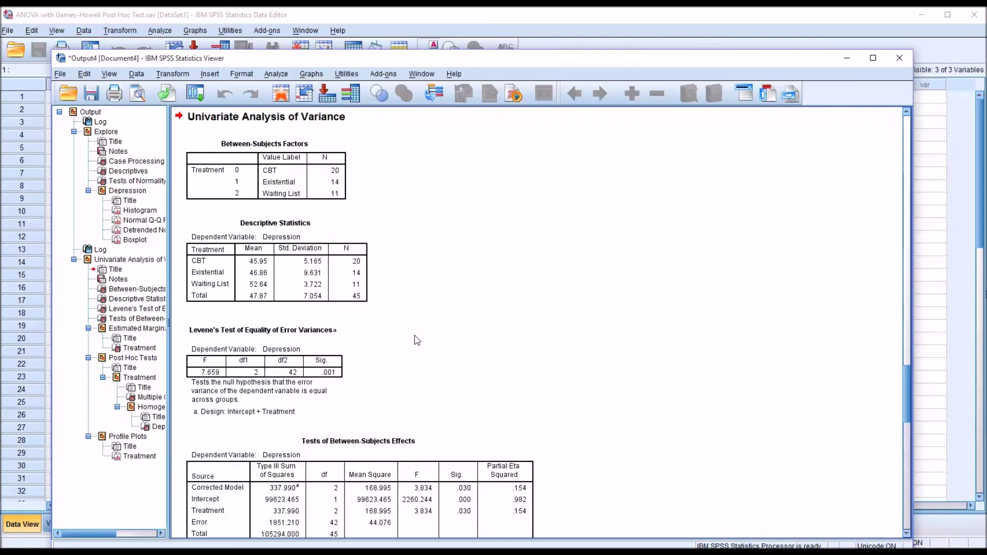
click(294, 178)
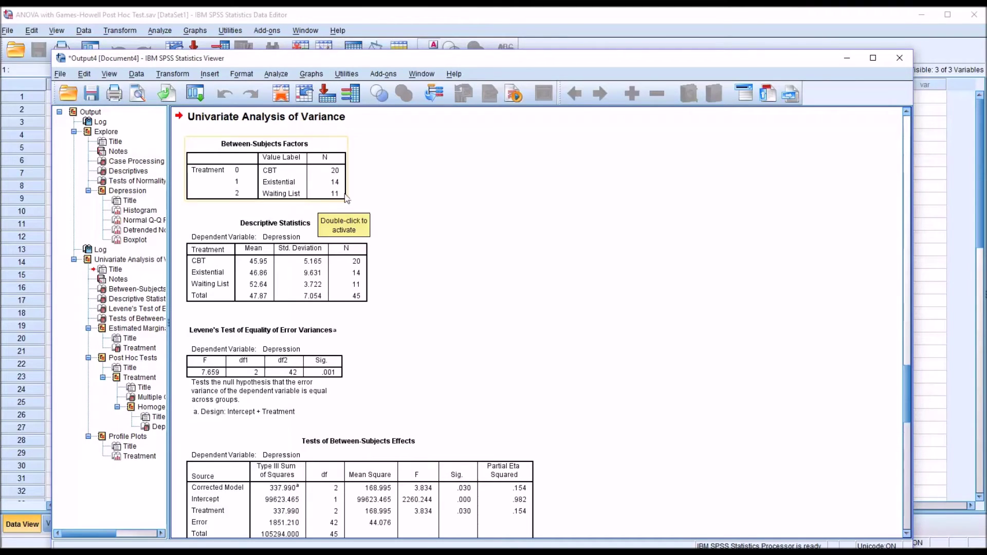
click(400, 203)
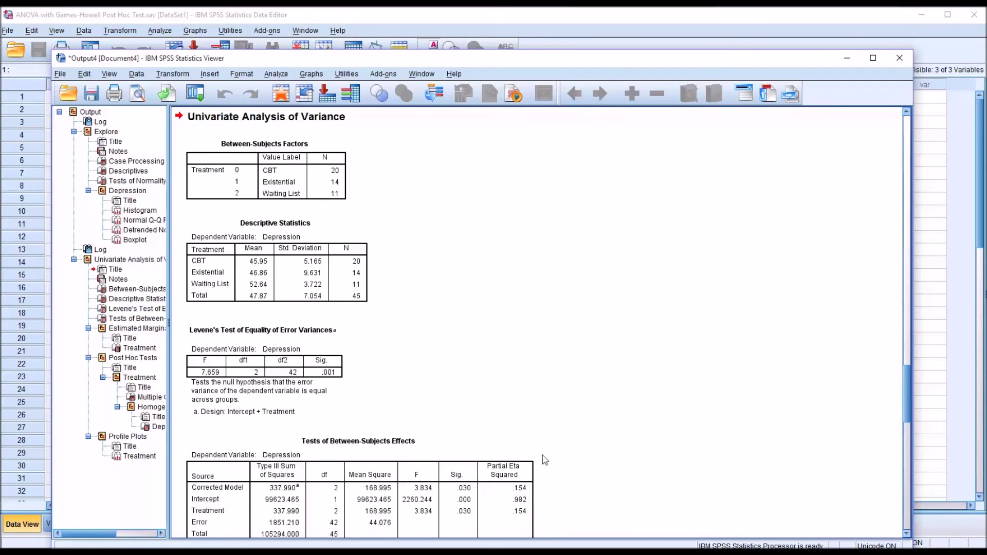
Scroll down to the Multiple Comparisons table showing CBT versus Waiting List.
drag(905, 397, 905, 446)
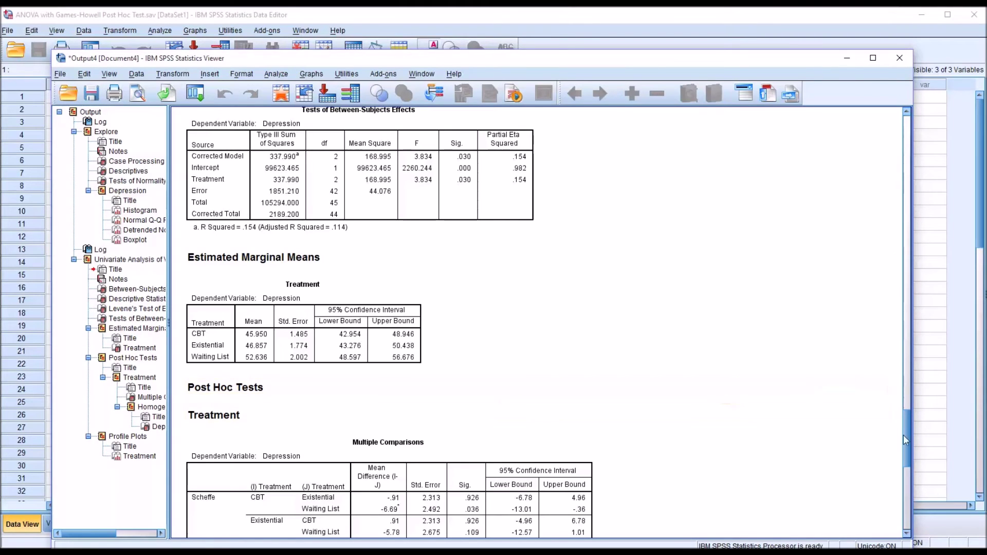
drag(905, 435, 908, 458)
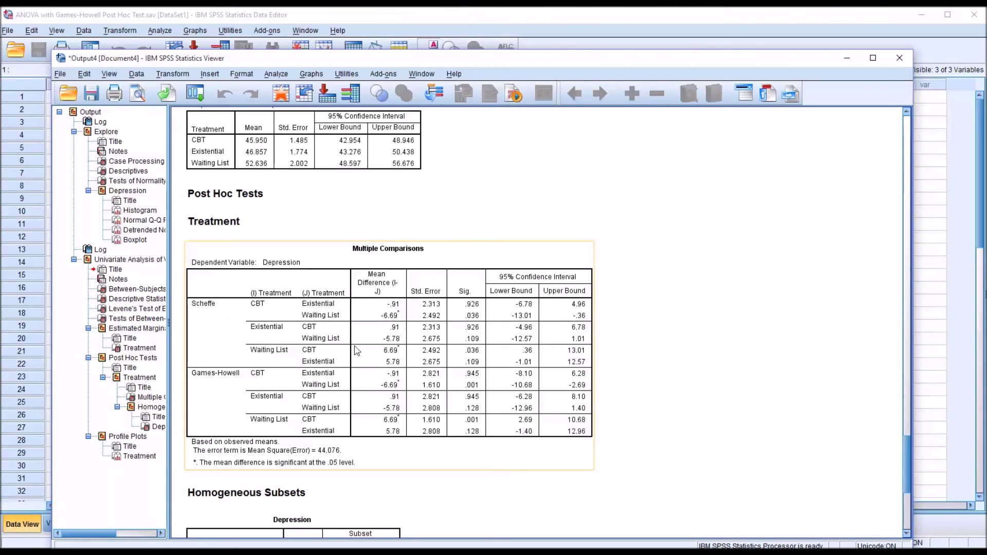
click(636, 476)
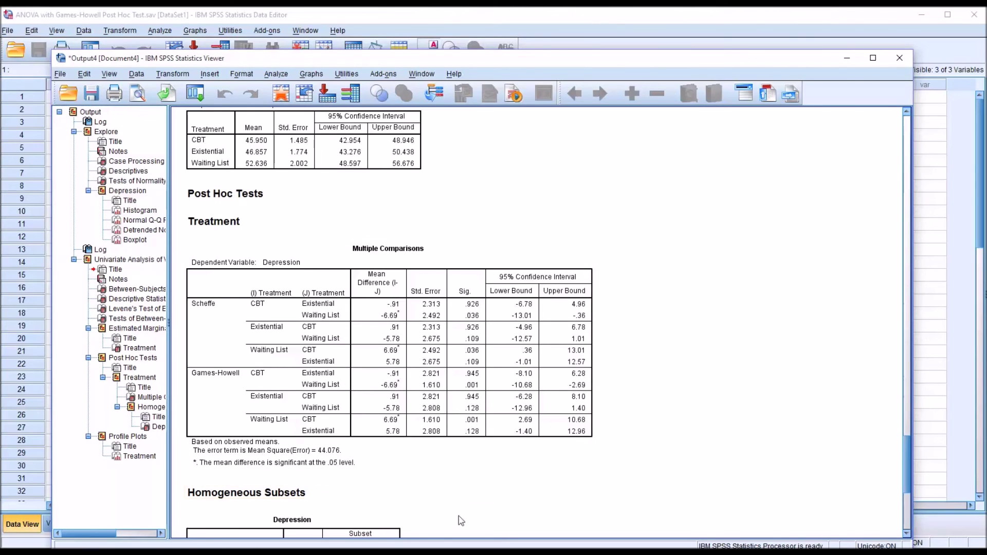
click(337, 447)
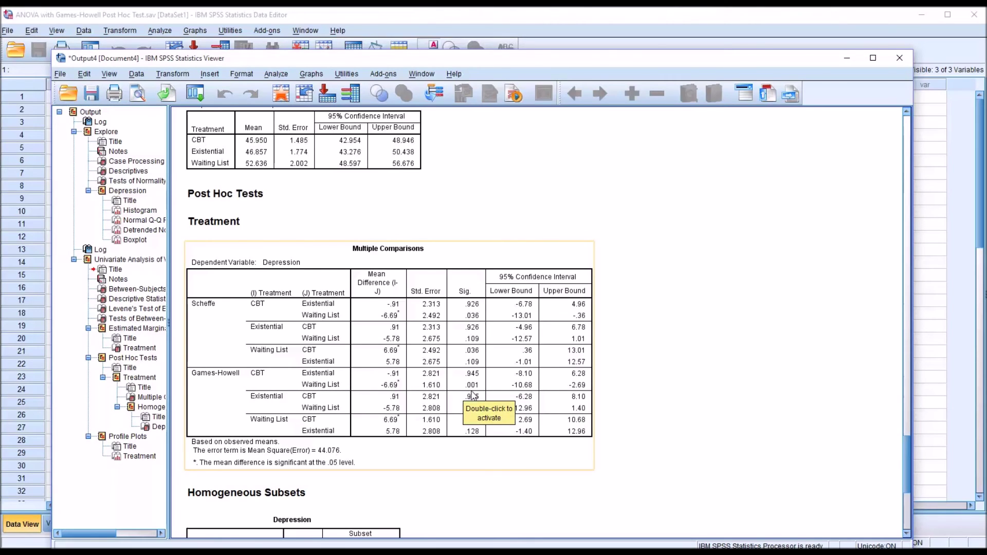
click(591, 512)
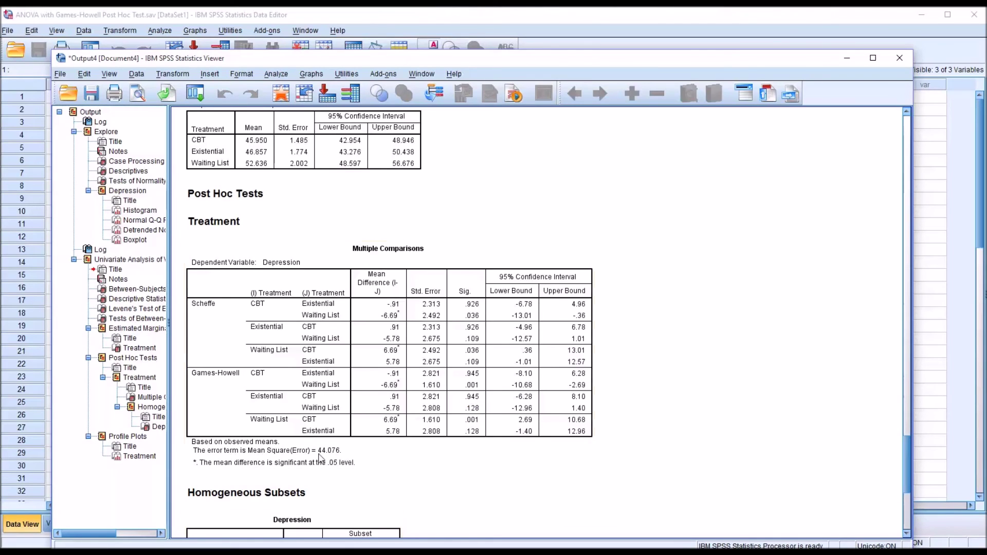
click(260, 370)
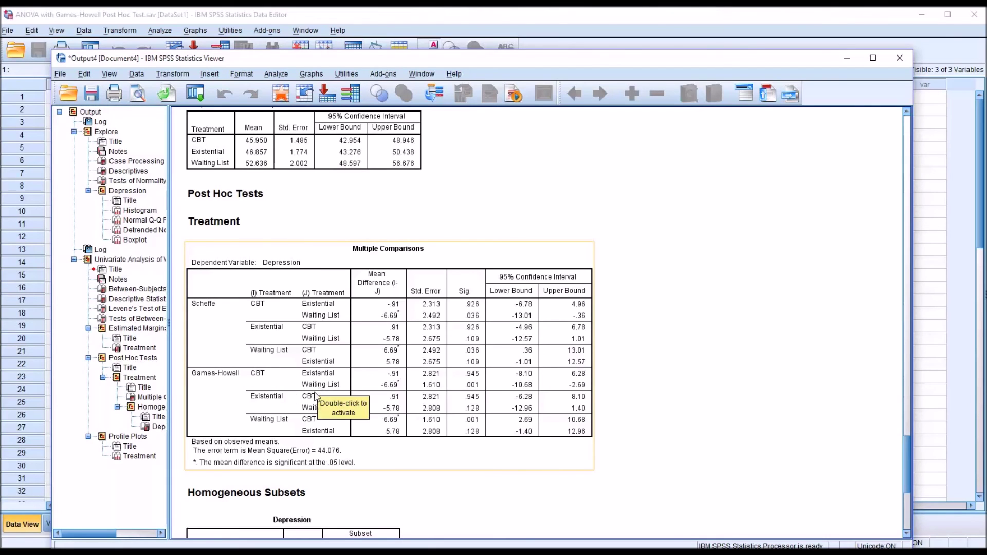
key(Escape)
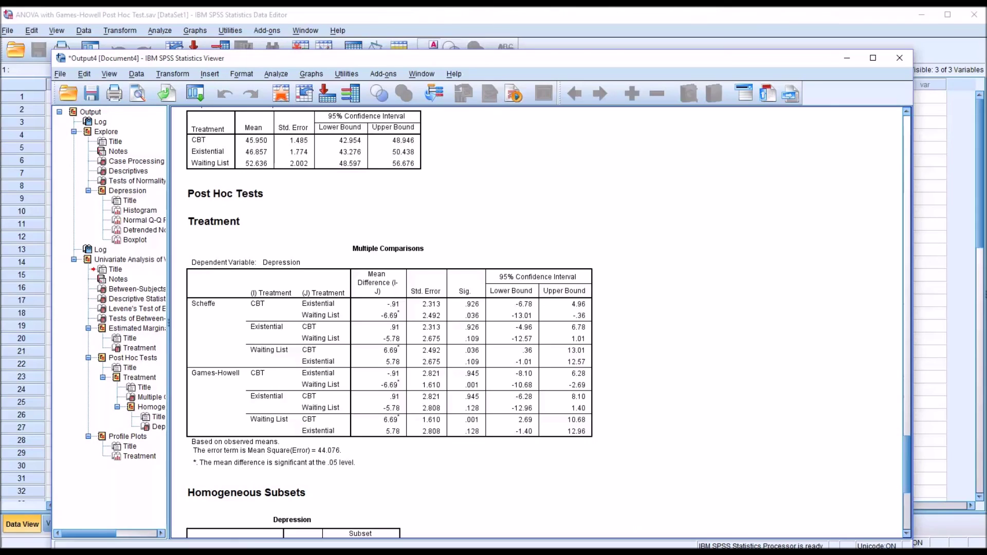
click(447, 436)
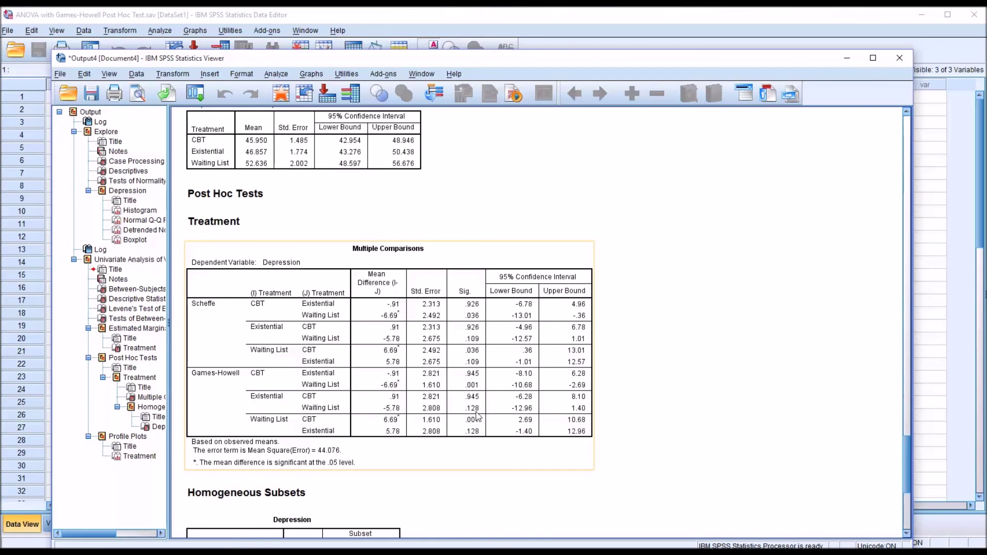
click(556, 476)
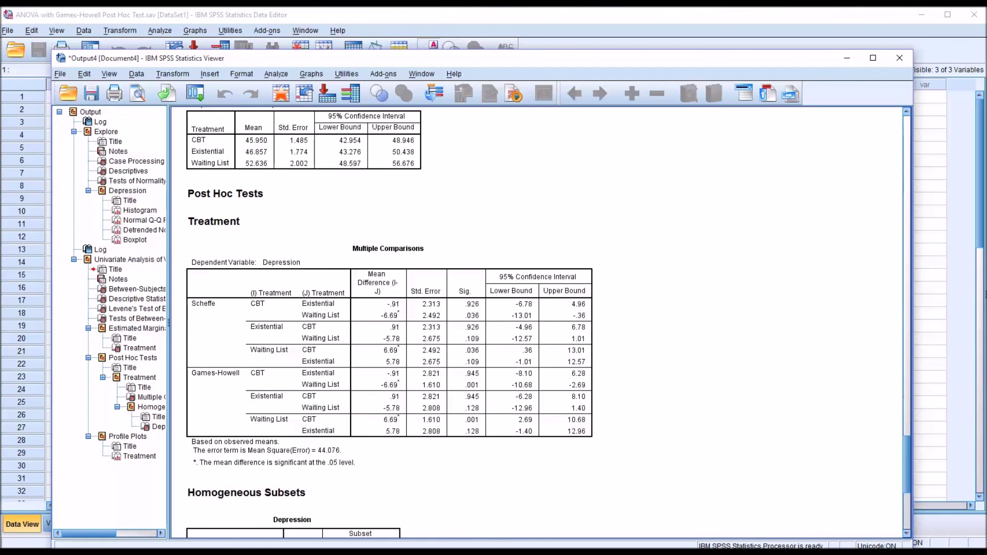
Scroll to the Depression-by-Treatment profile plot and select the chart.
drag(906, 467, 903, 504)
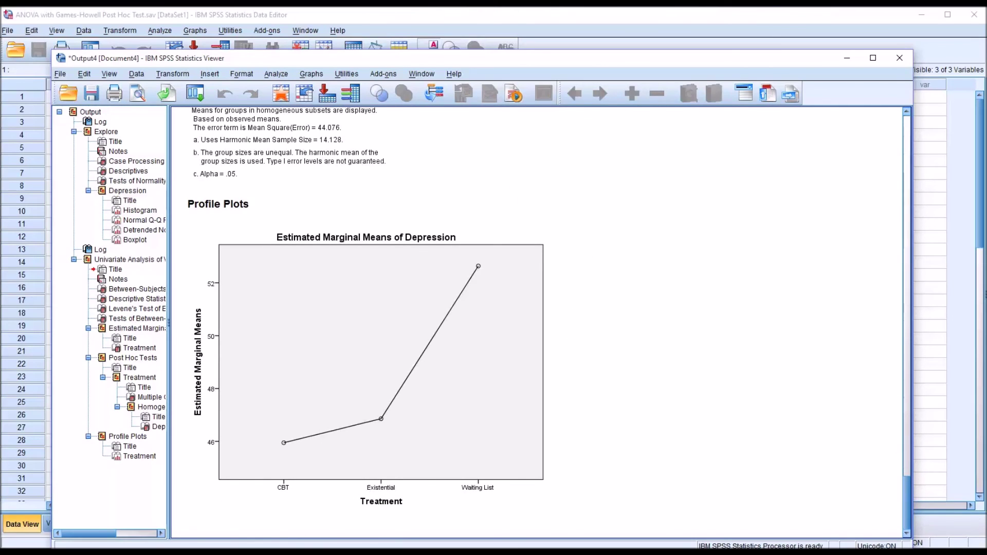
click(292, 491)
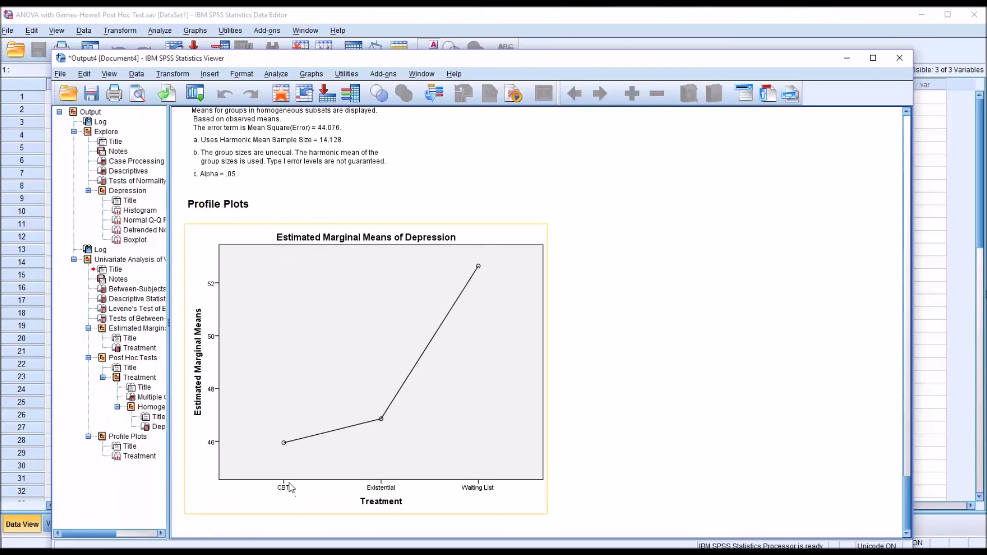